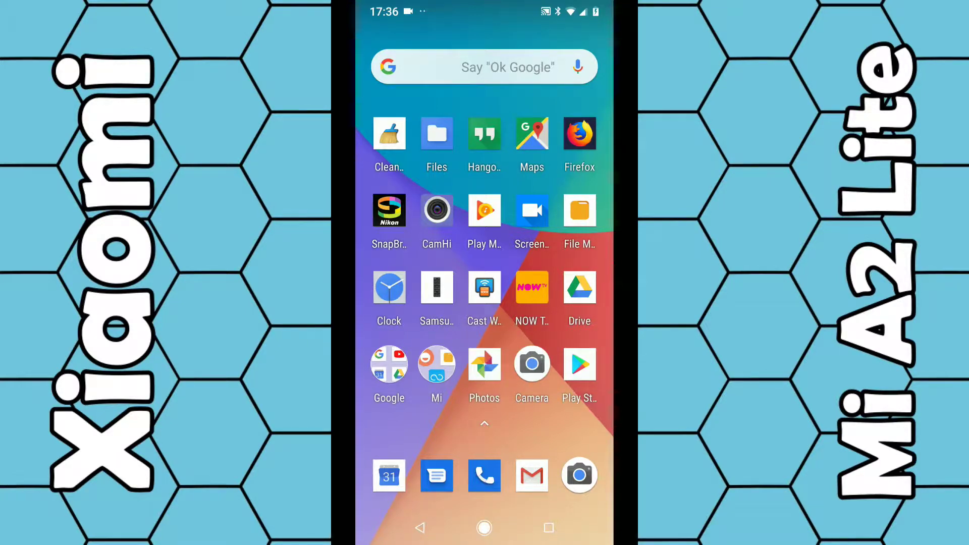
Set the phone's USB connection to Transfer files via Settings > Connected devices > USB
{"action": "left_click_drag", "start_coordinate": [484, 4], "coordinate": [485, 303]}
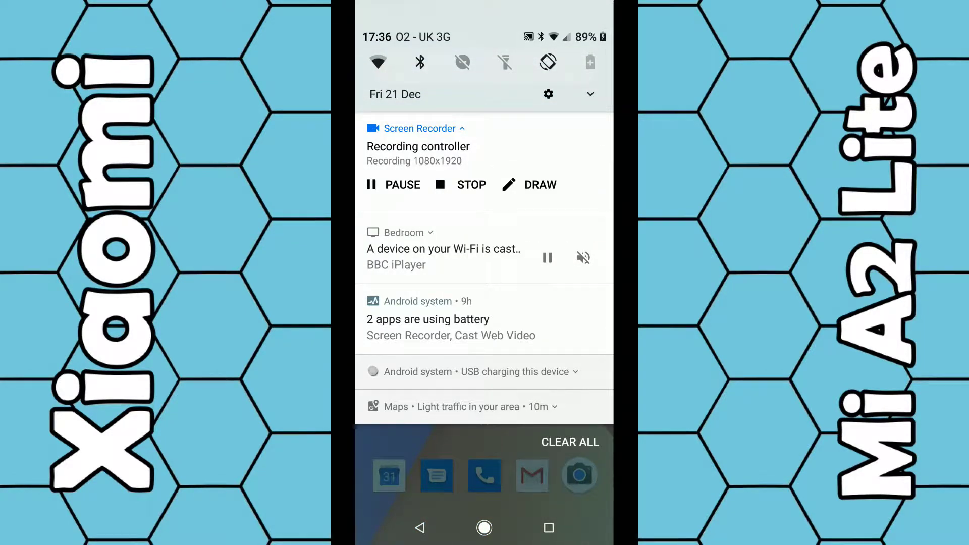
{"action": "left_click", "coordinate": [548, 94]}
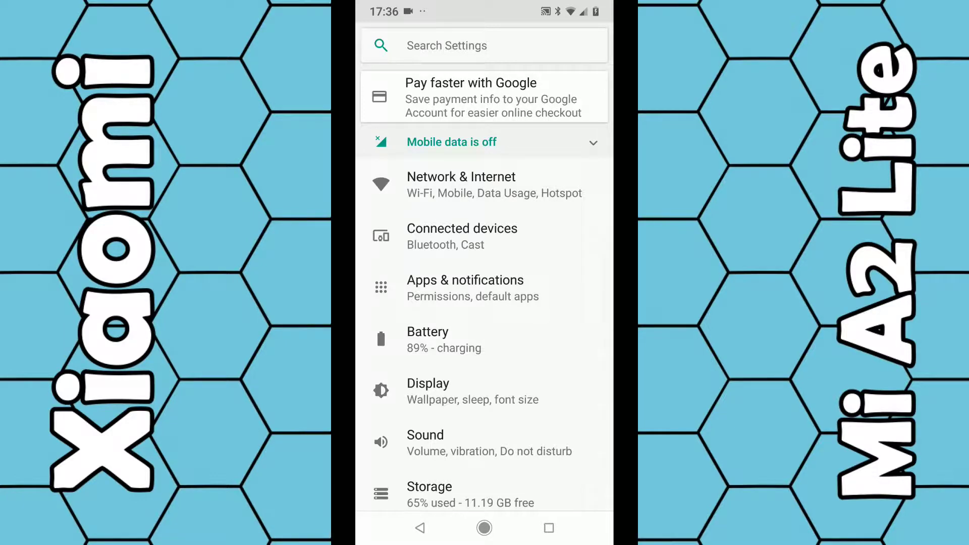
{"action": "left_click", "coordinate": [476, 228]}
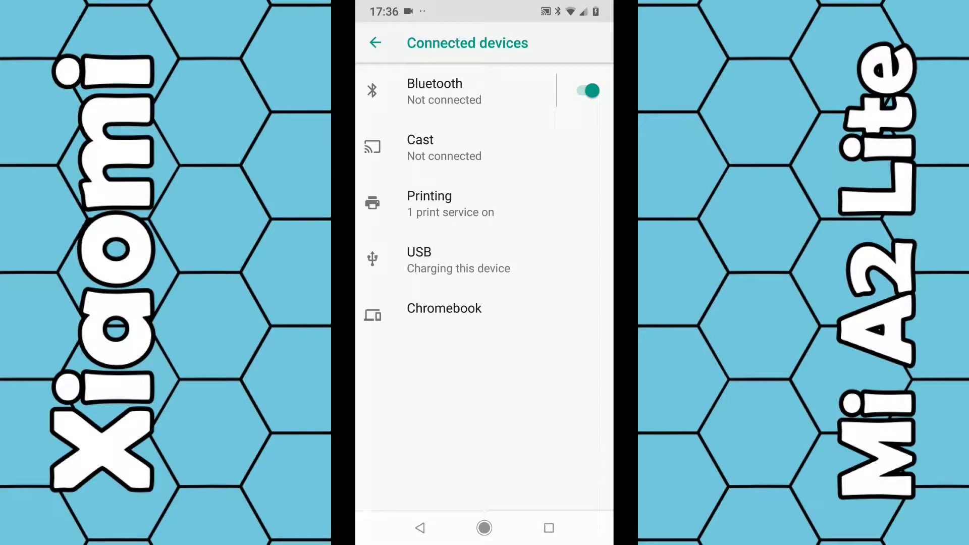
{"action": "left_click", "coordinate": [450, 263]}
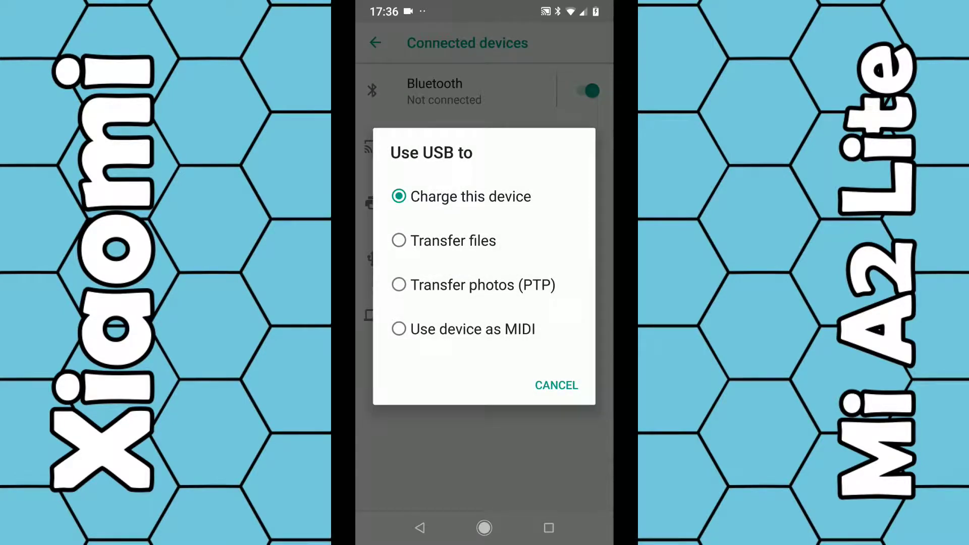
{"action": "left_click", "coordinate": [399, 240]}
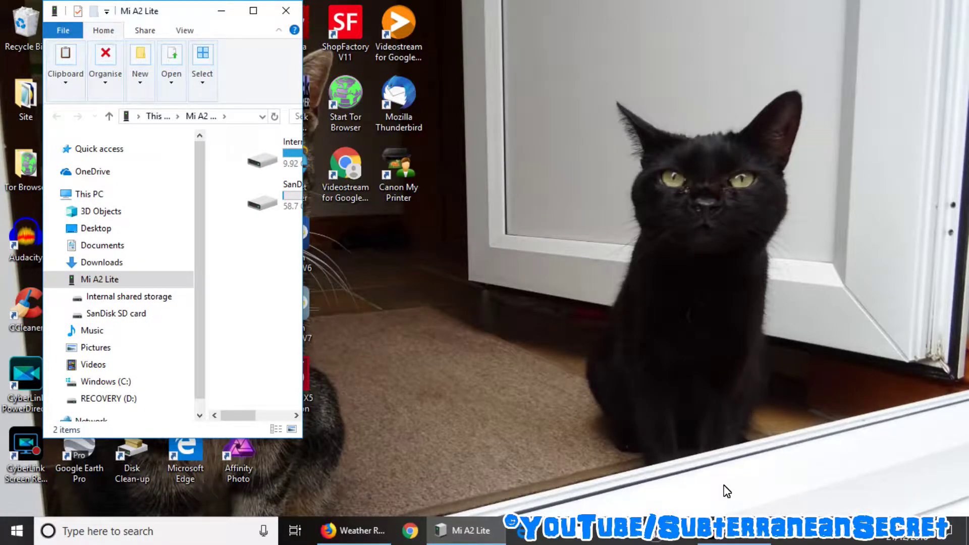
Maximize the Mi A2 Lite Explorer window and then close it to return to the desktop
{"action": "left_click", "coordinate": [253, 13]}
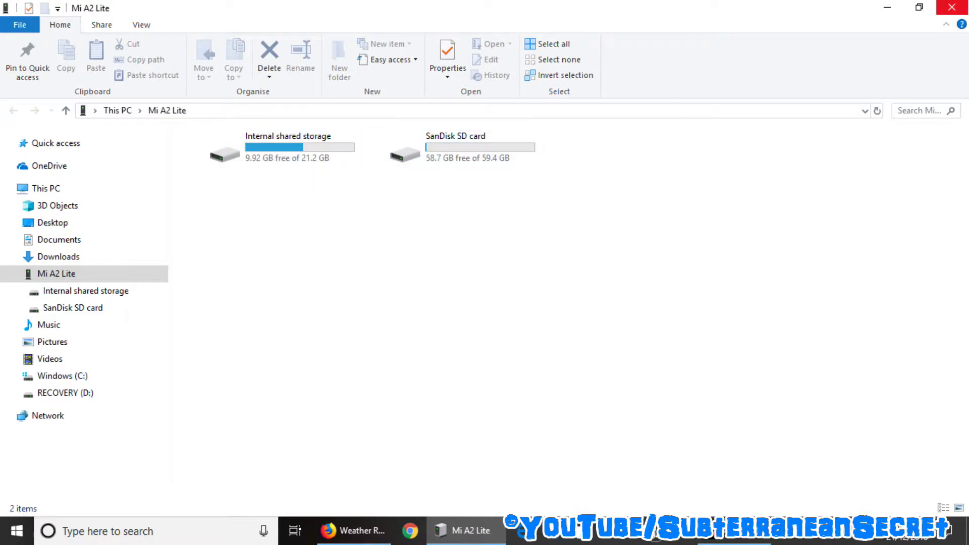
{"action": "left_click", "coordinate": [959, 10]}
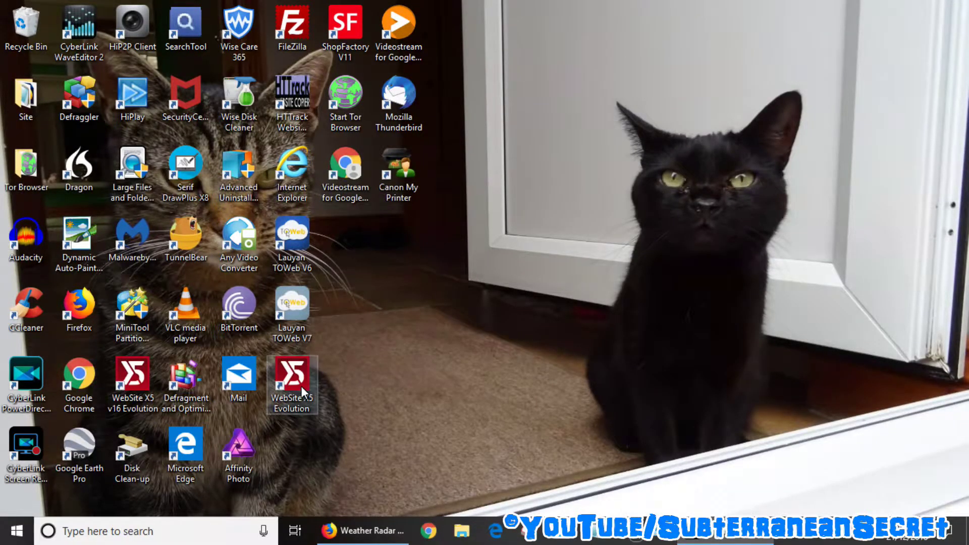
Launch File Explorer from the Start menu's Windows System group
{"action": "left_click", "coordinate": [15, 535]}
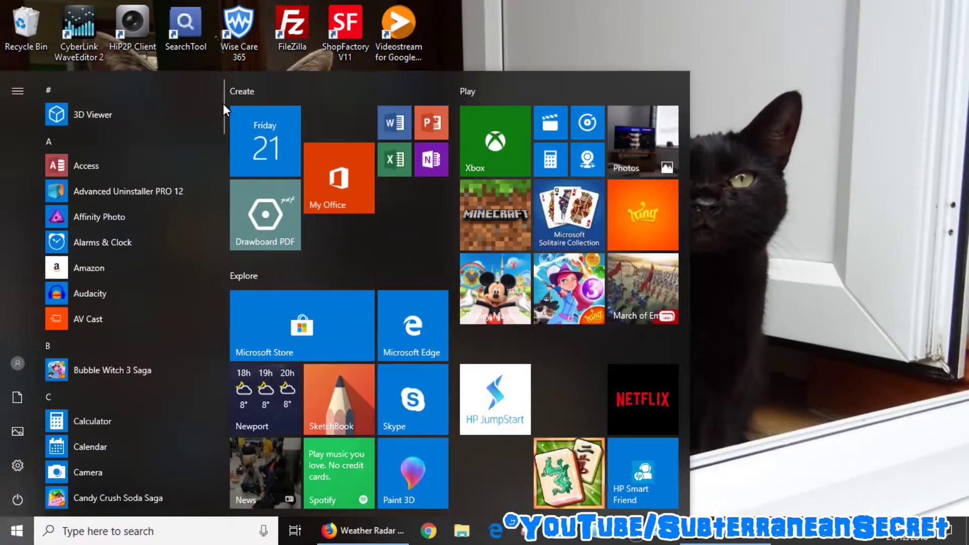
{"action": "mouse_move", "coordinate": [224, 104]}
{"action": "left_mouse_down"}
{"action": "mouse_move", "coordinate": [213, 326]}
{"action": "mouse_move", "coordinate": [221, 474]}
{"action": "left_mouse_up"}
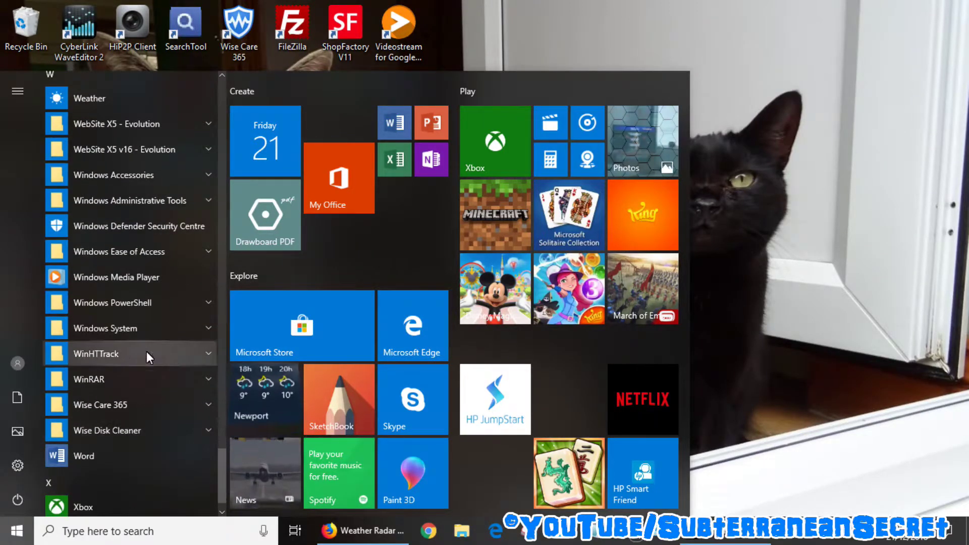
{"action": "left_click", "coordinate": [129, 328]}
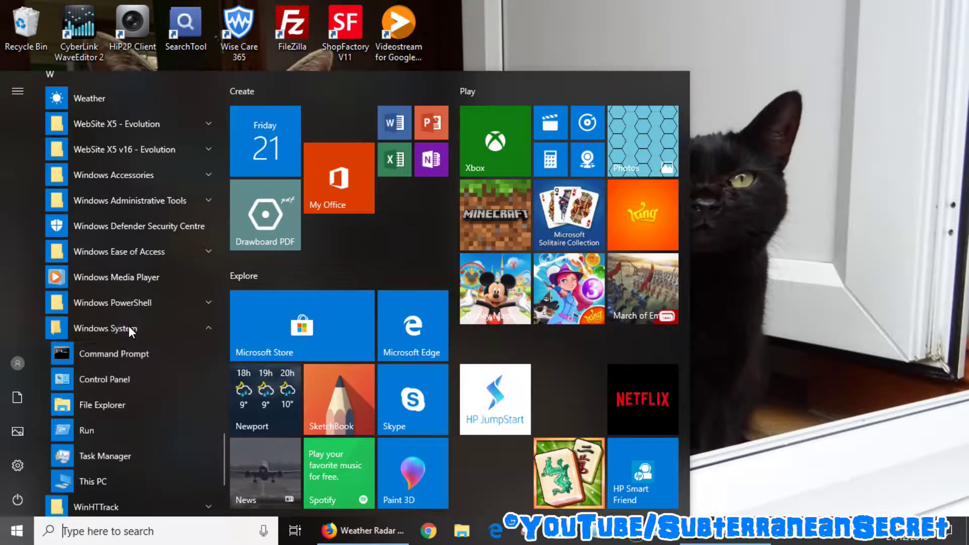
{"action": "left_click", "coordinate": [107, 404]}
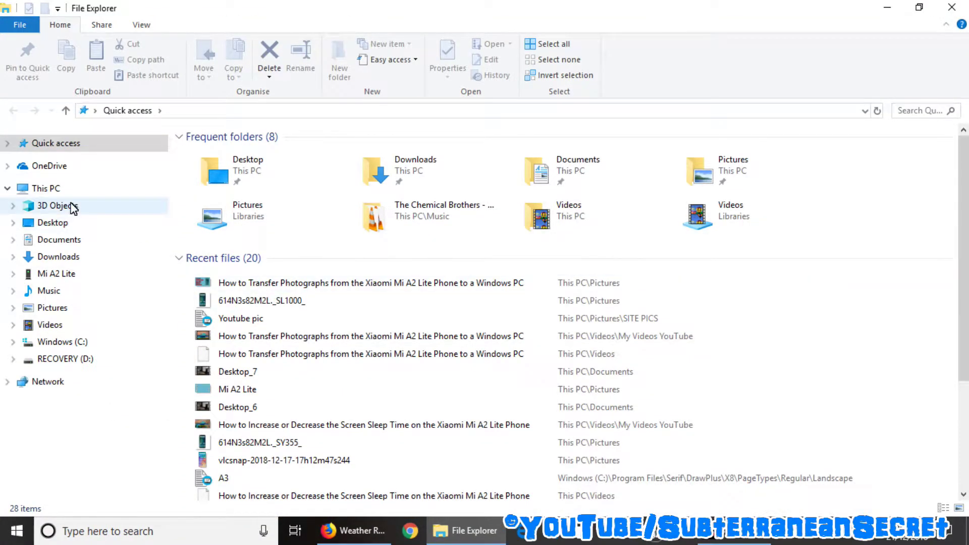
Browse into the Mi A2 Lite's Internal shared storage and its DCIM folder
{"action": "left_click", "coordinate": [7, 189]}
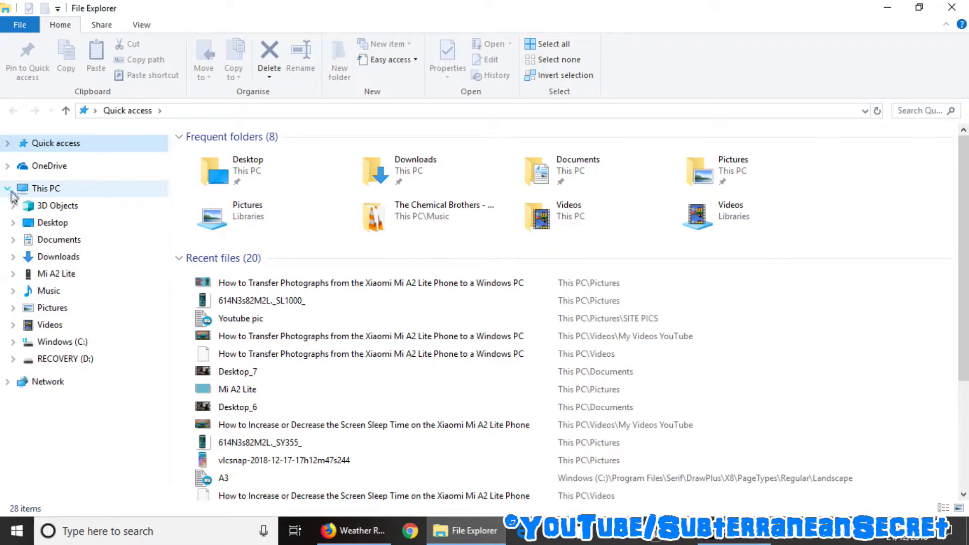
{"action": "left_click", "coordinate": [58, 275]}
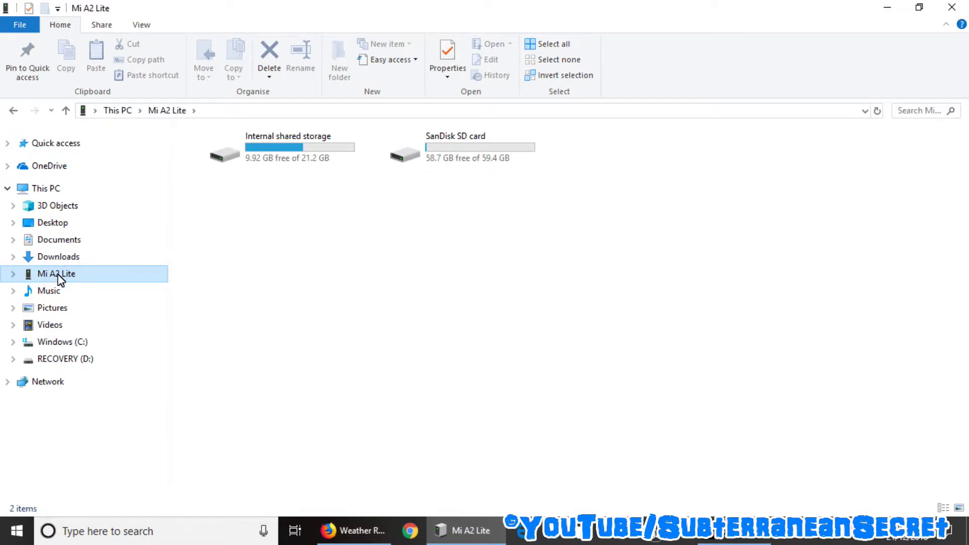
{"action": "double_click", "coordinate": [261, 155]}
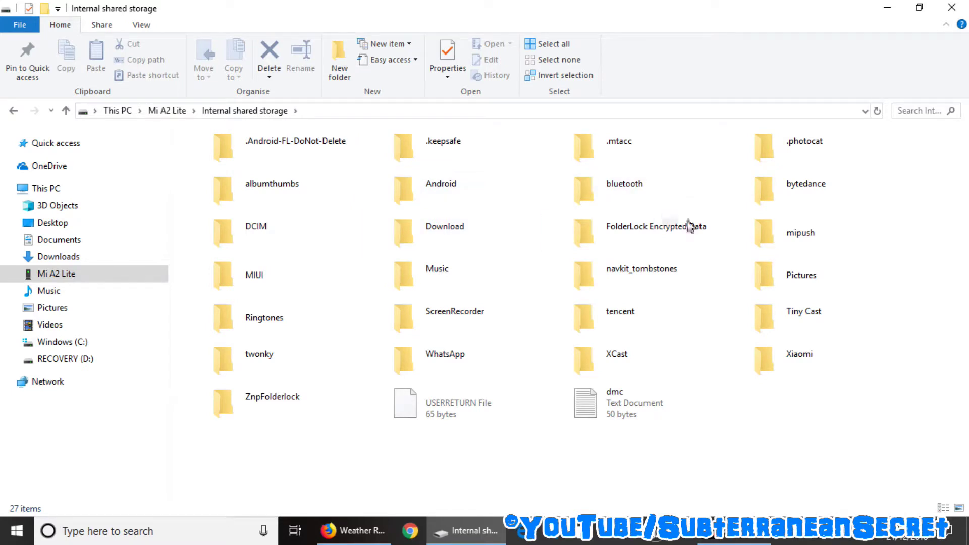
{"action": "double_click", "coordinate": [259, 238]}
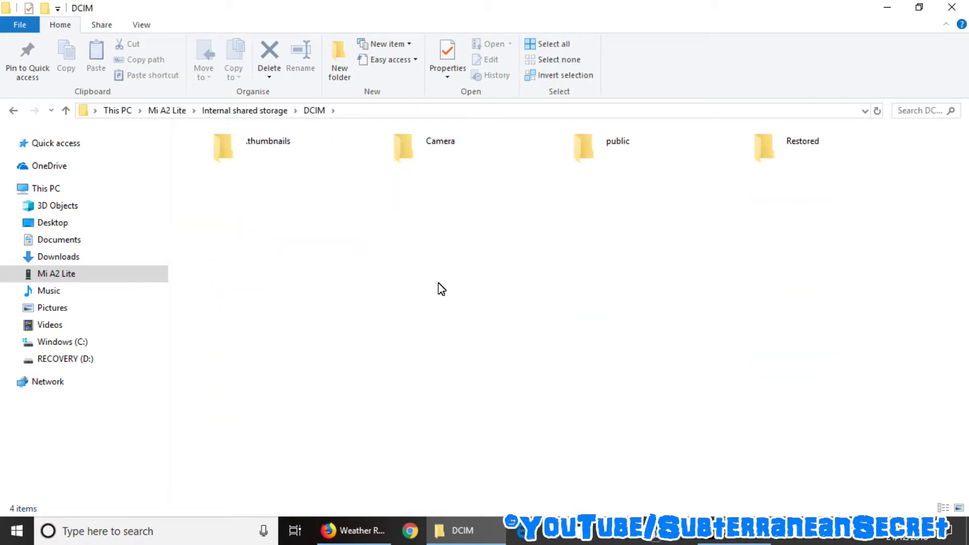
Enter the Camera folder listing the phone's 79 photos and videos
{"action": "double_click", "coordinate": [416, 146]}
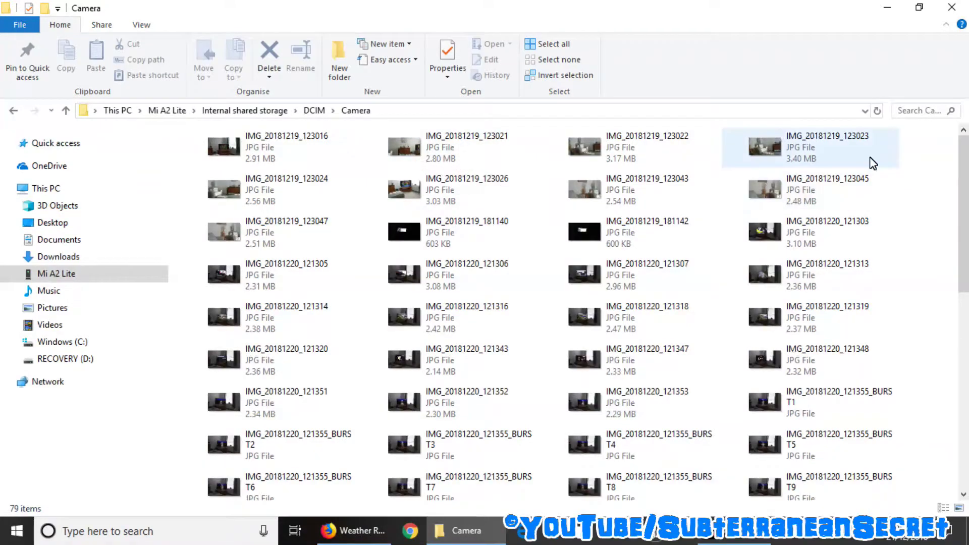
{"action": "scroll", "coordinate": [952, 186], "scroll_direction": "down", "scroll_amount": 1}
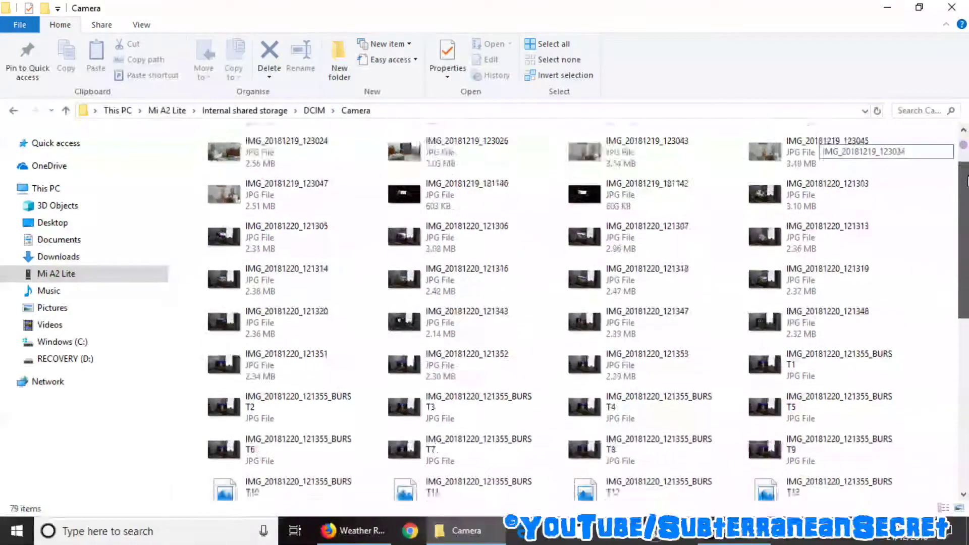
{"action": "scroll", "coordinate": [952, 186], "scroll_direction": "down", "scroll_amount": 3}
{"action": "scroll", "coordinate": [951, 185], "scroll_direction": "down", "scroll_amount": 2}
{"action": "scroll", "coordinate": [748, 422], "scroll_direction": "down", "scroll_amount": 4}
{"action": "scroll", "coordinate": [748, 421], "scroll_direction": "down", "scroll_amount": 1}
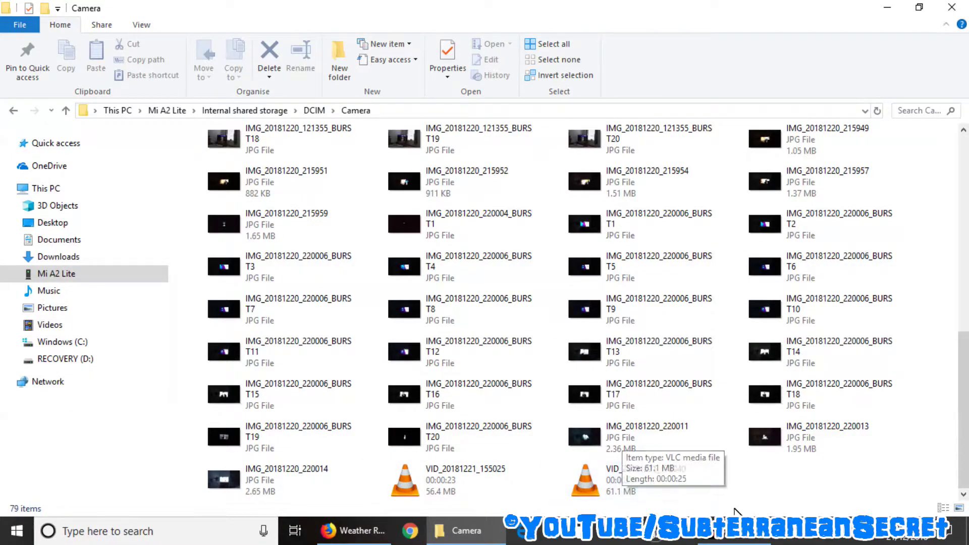
Copy VID_20181221_172040 from the phone into the PC's Videos folder by dragging
{"action": "left_click", "coordinate": [592, 488]}
{"action": "left_click_drag", "start_coordinate": [592, 488], "coordinate": [187, 181]}
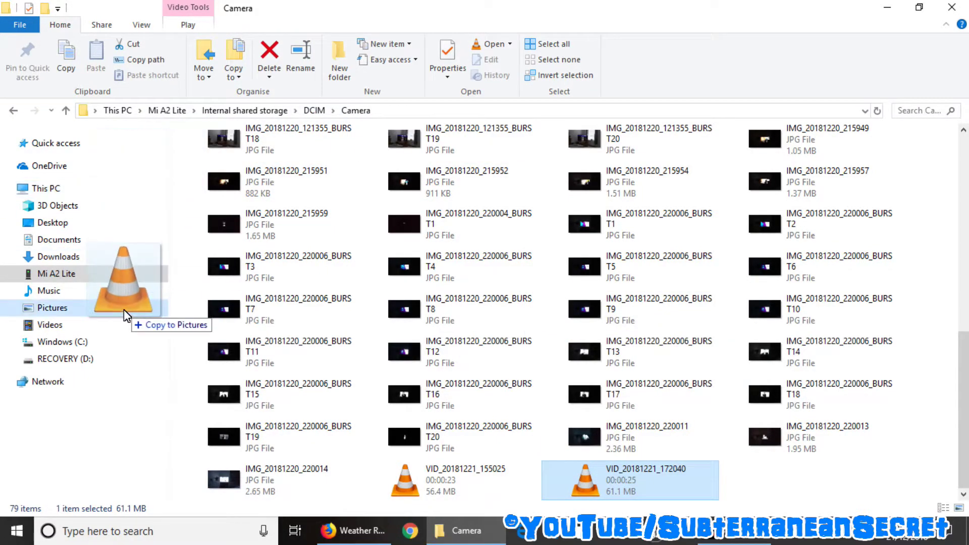
{"action": "left_click_drag", "start_coordinate": [187, 181], "coordinate": [119, 320]}
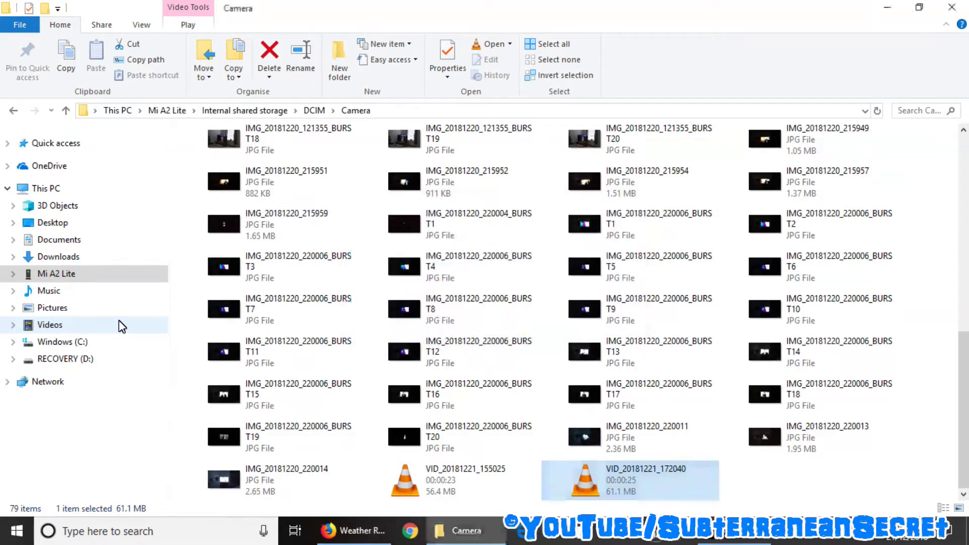
Copy VID_20181221_155025 onto the phone's SanDisk SD card and dismiss the progress window
{"action": "left_click_drag", "start_coordinate": [424, 490], "coordinate": [121, 270]}
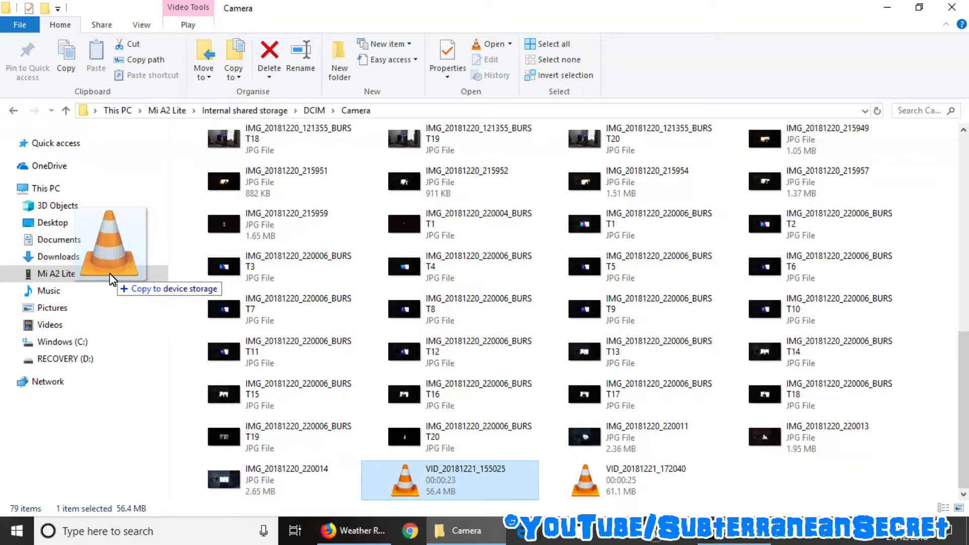
{"action": "left_click_drag", "start_coordinate": [122, 270], "coordinate": [110, 278]}
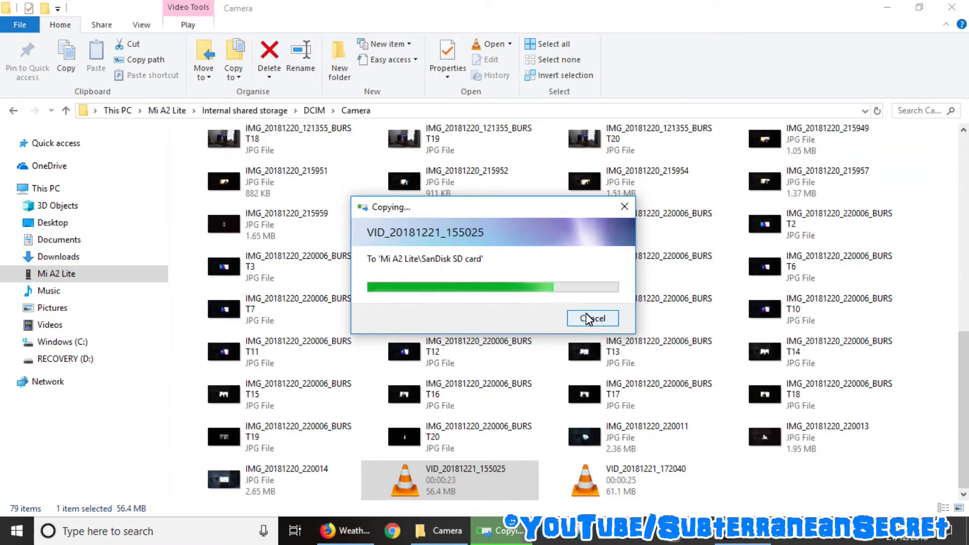
{"action": "left_click", "coordinate": [621, 206]}
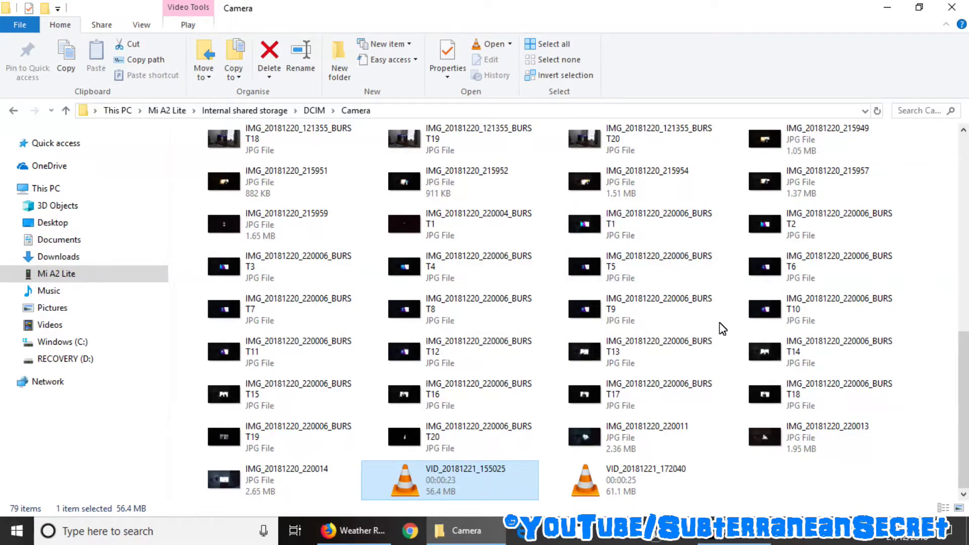
Copy VID_20181221_155025 into the PC's Music folder by dragging
{"action": "mouse_move", "coordinate": [475, 484]}
{"action": "left_mouse_down"}
{"action": "mouse_move", "coordinate": [113, 246]}
{"action": "mouse_move", "coordinate": [128, 250]}
{"action": "left_mouse_up"}
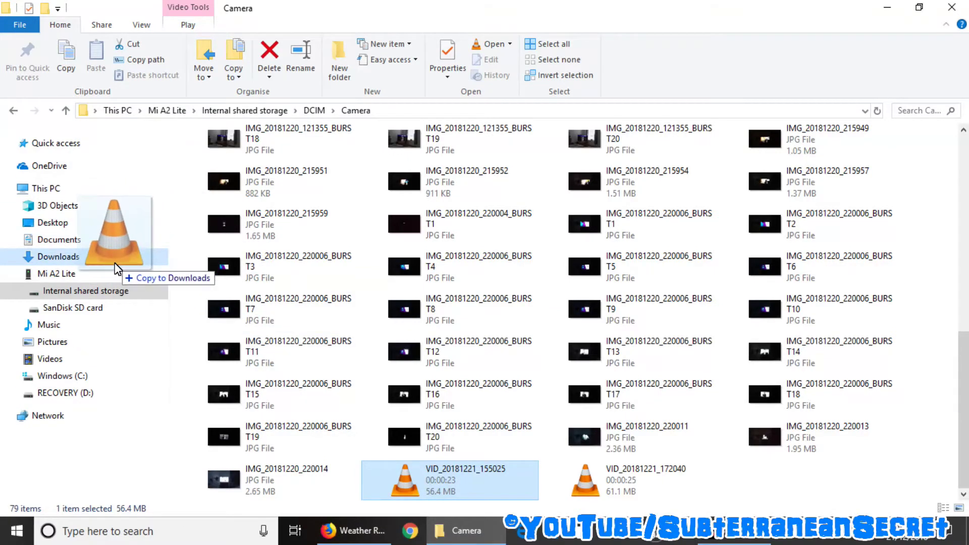
{"action": "left_click_drag", "start_coordinate": [116, 268], "coordinate": [108, 362]}
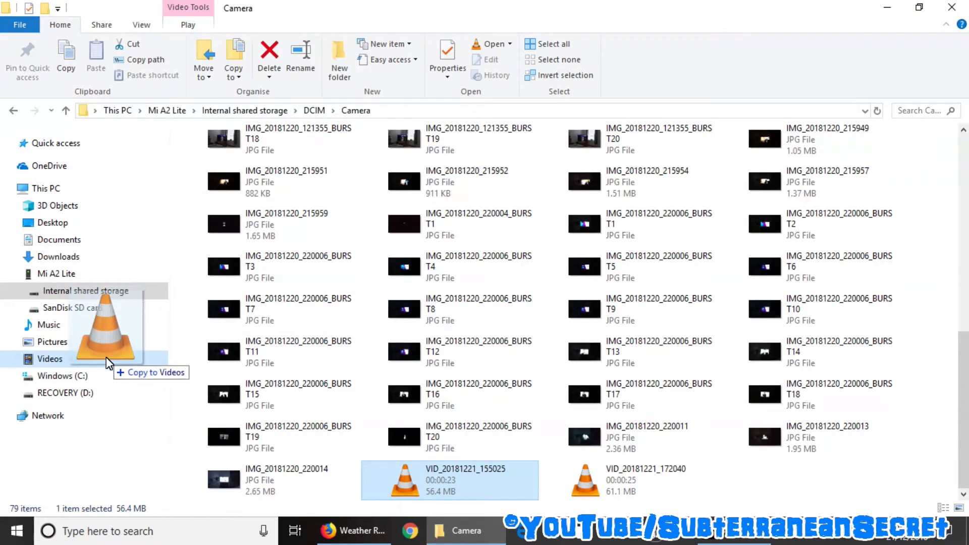
{"action": "left_click_drag", "start_coordinate": [107, 362], "coordinate": [105, 333]}
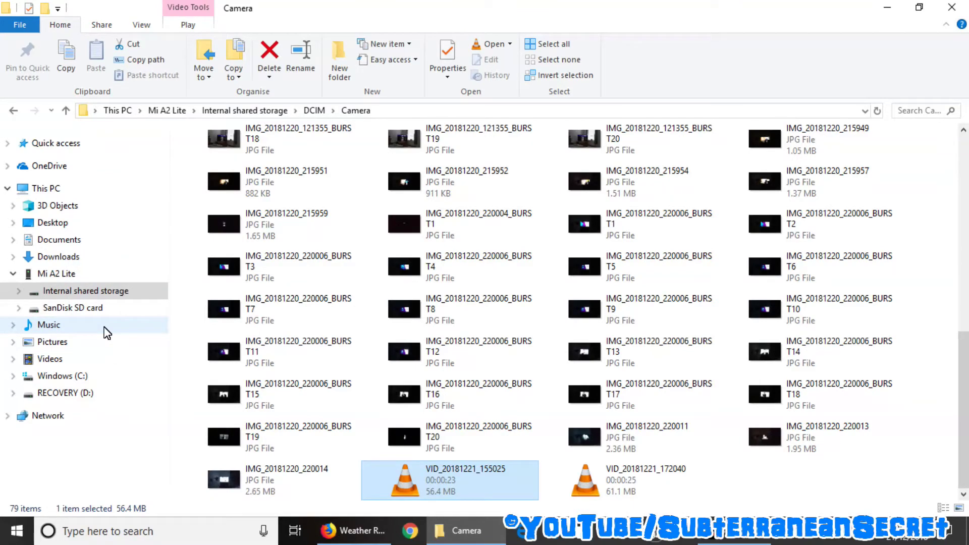